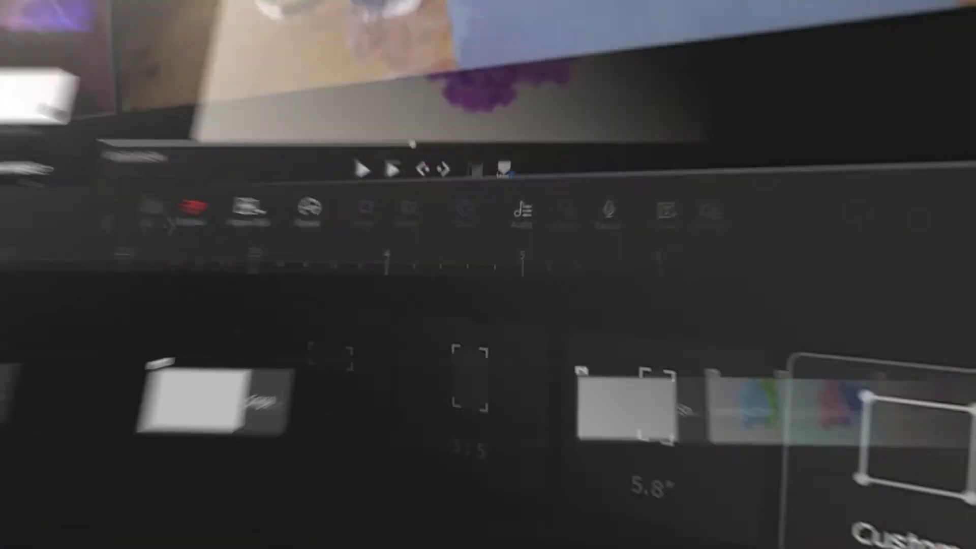
Crop the clip to a vertical 9:16 frame, preview it, and place the BGM on the audio track.
{"action": "left_click", "coordinate": [147, 316]}
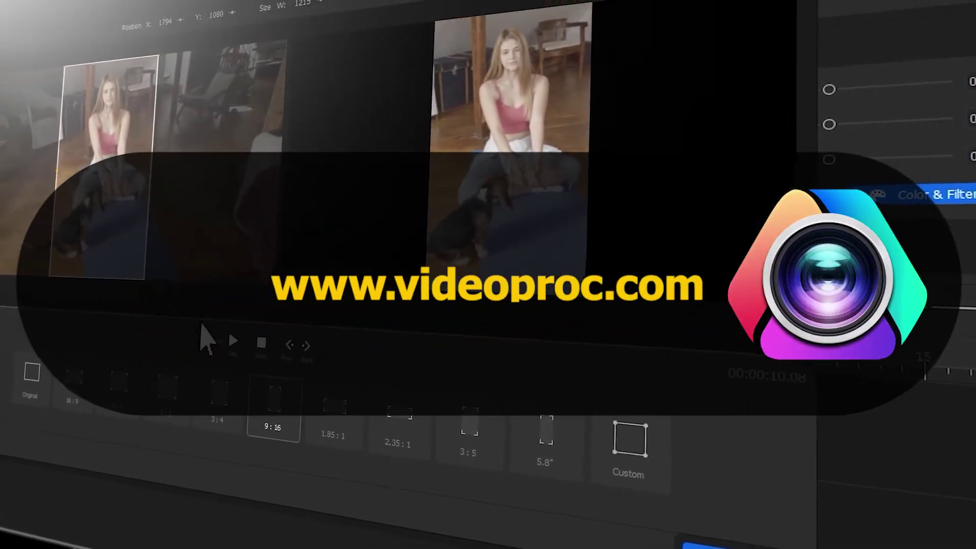
{"action": "left_click", "coordinate": [199, 336]}
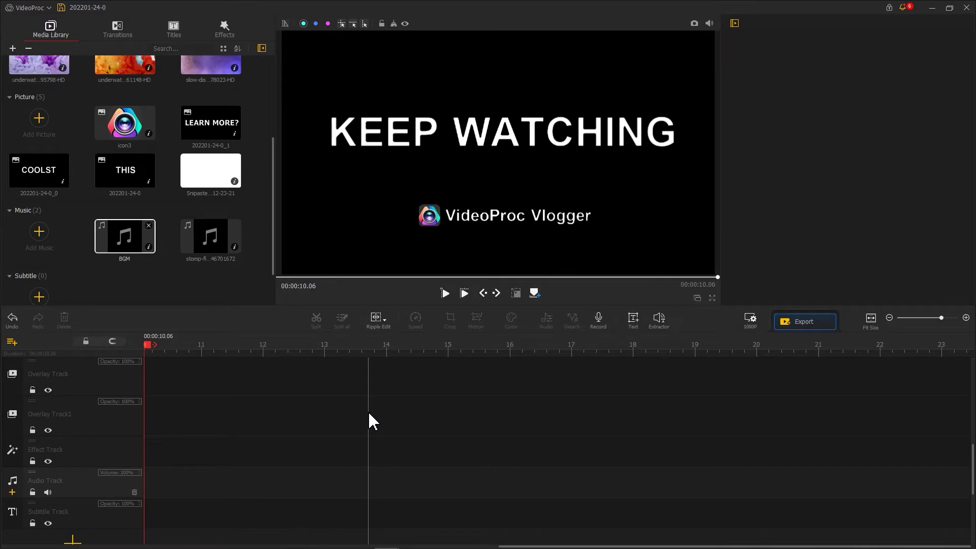
{"action": "left_click_drag", "start_coordinate": [127, 243], "coordinate": [172, 489]}
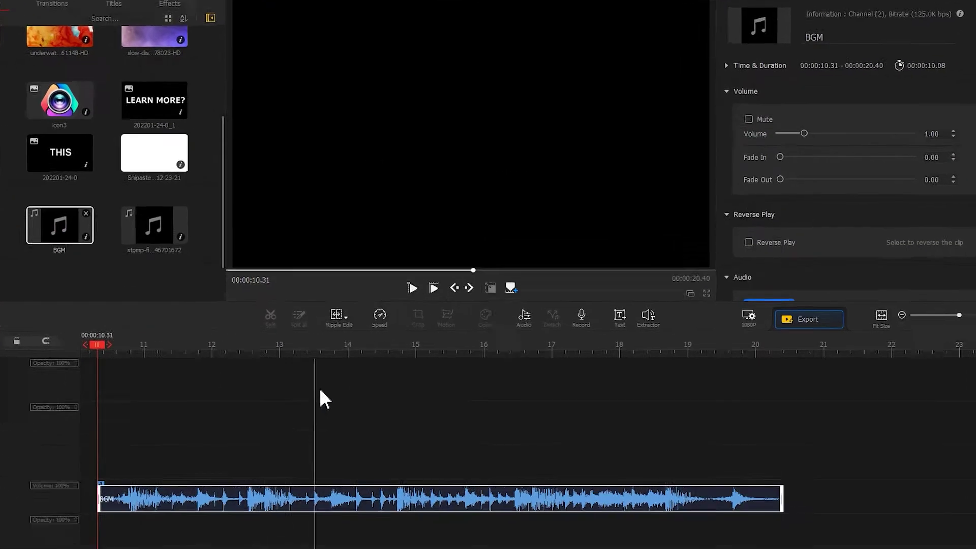
Run Audio Beat analysis on the BGM, mark three beats with M, and apply the markers.
{"action": "left_click", "coordinate": [547, 319]}
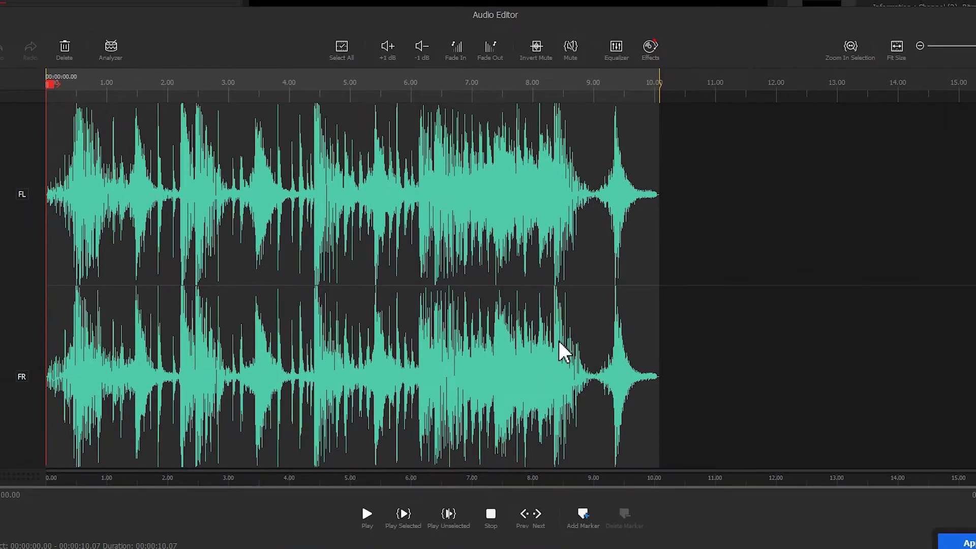
{"action": "left_click", "coordinate": [111, 51]}
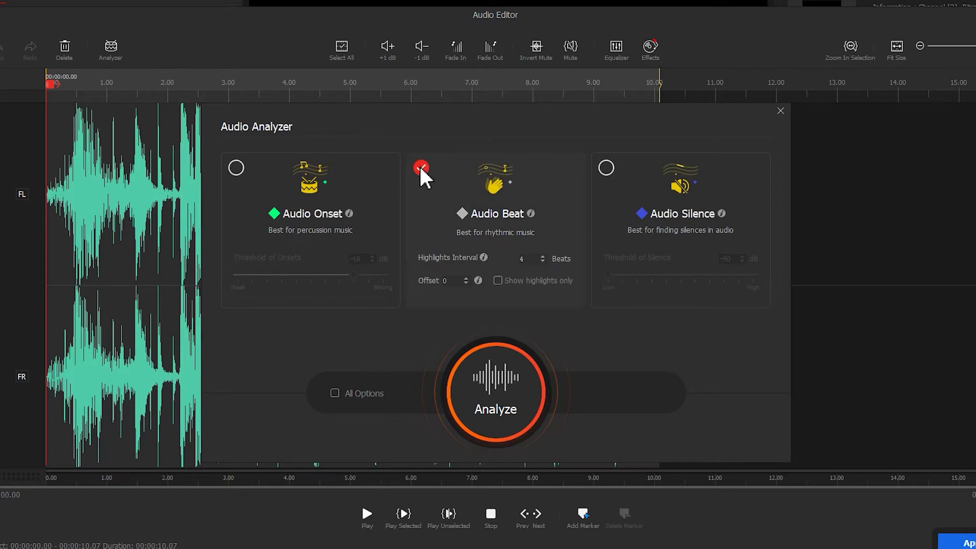
{"action": "left_click", "coordinate": [474, 365]}
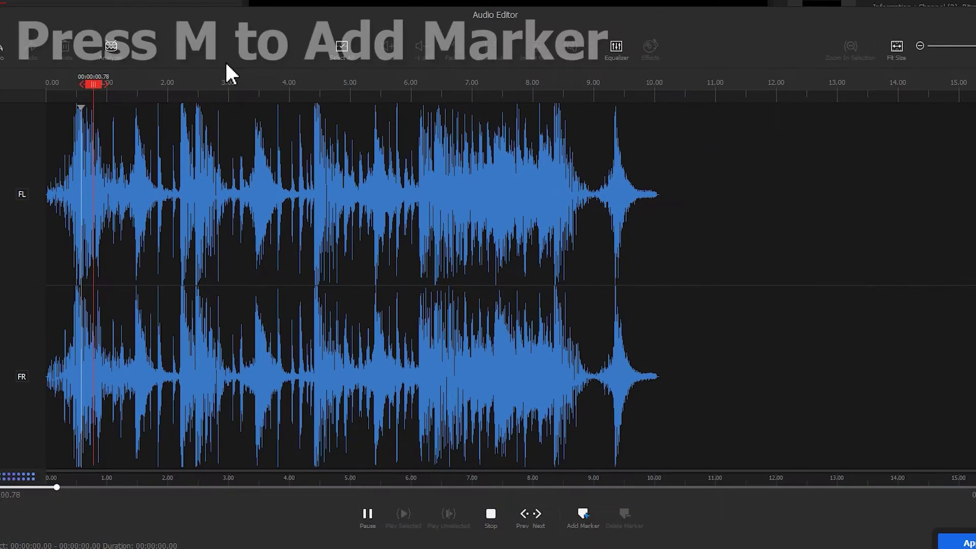
{"action": "key", "text": "m"}
{"action": "key", "text": "m"}
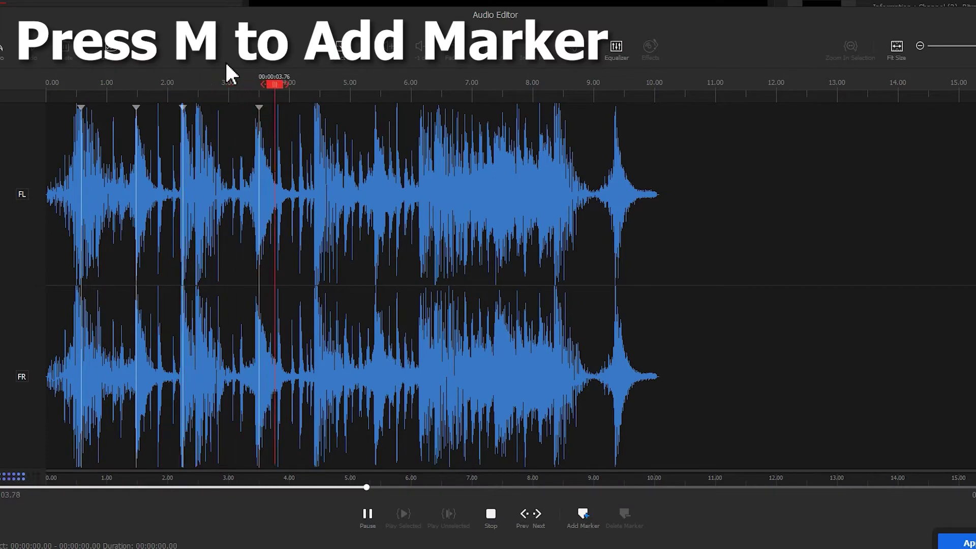
{"action": "key", "text": "m"}
{"action": "key", "text": "m"}
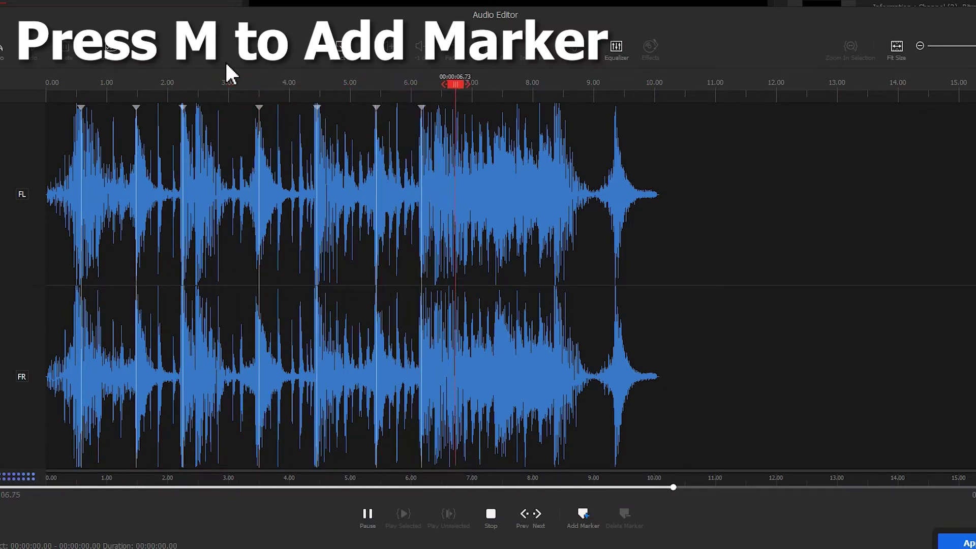
{"action": "key", "text": "m"}
{"action": "key", "text": "m"}
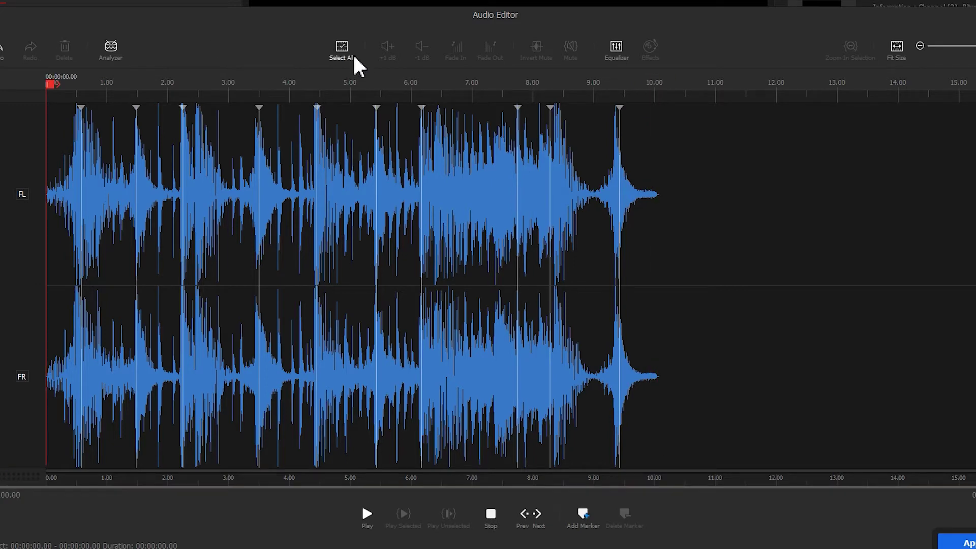
{"action": "left_click", "coordinate": [966, 542]}
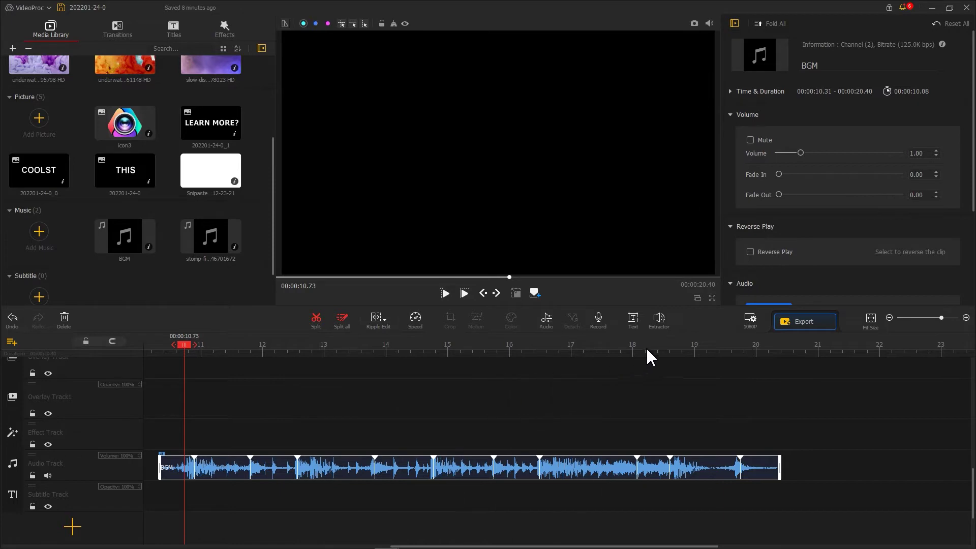
{"action": "left_click", "coordinate": [750, 320]}
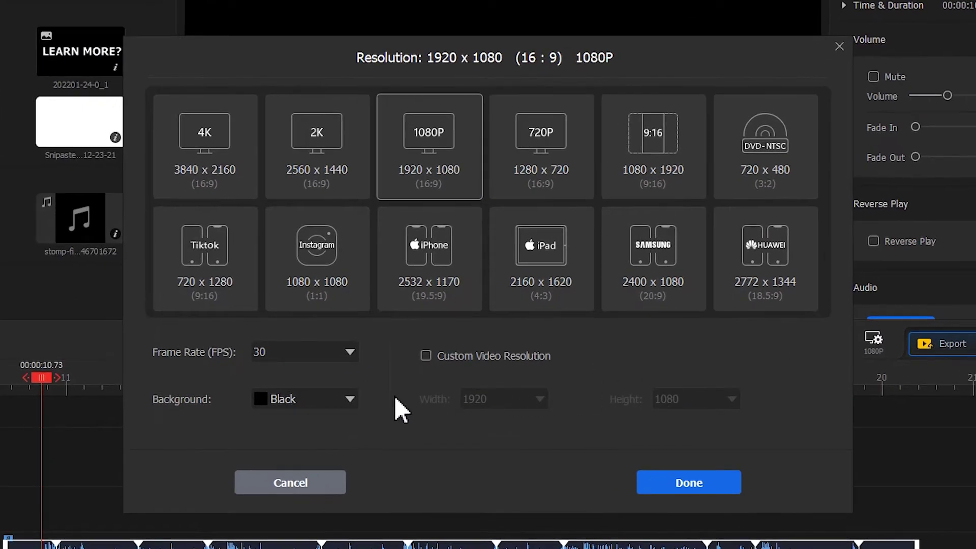
{"action": "left_click", "coordinate": [350, 399]}
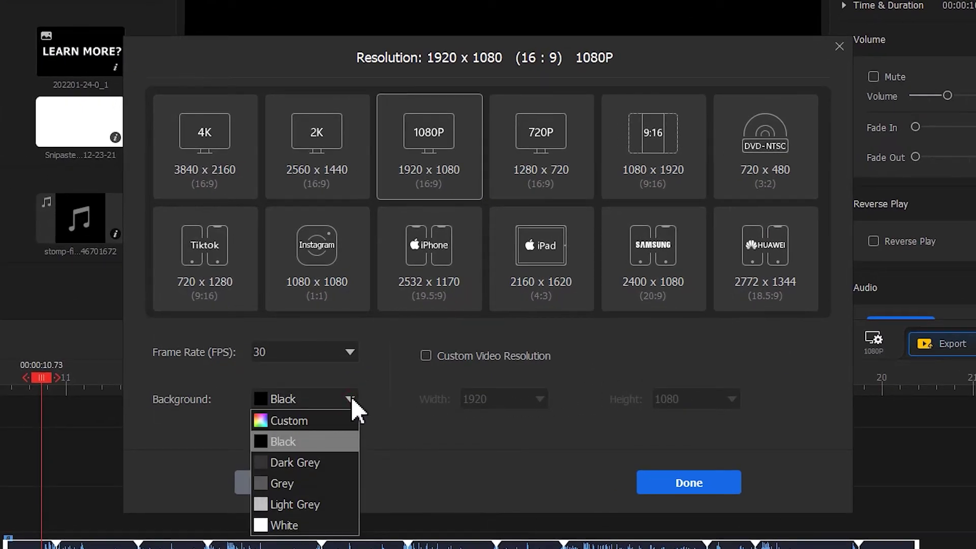
{"action": "left_click", "coordinate": [310, 441]}
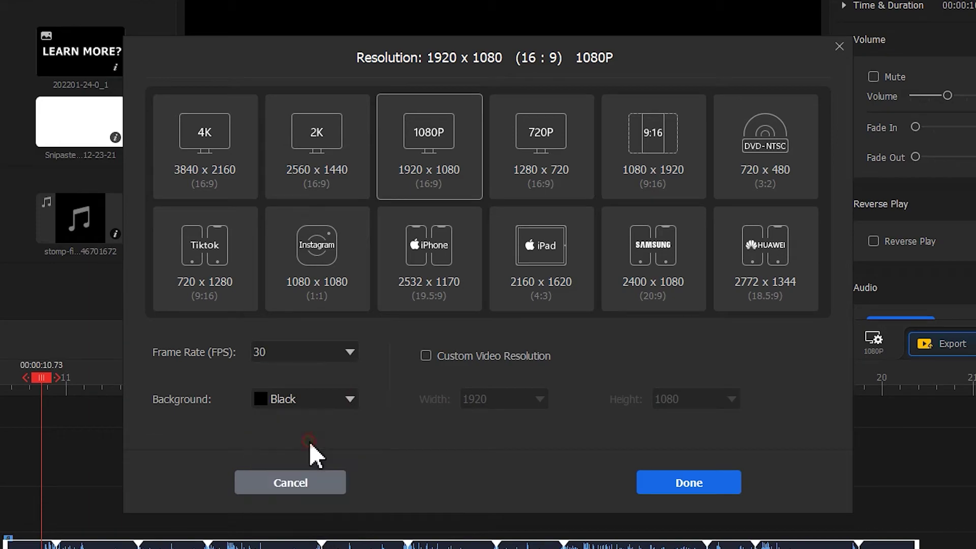
{"action": "left_click", "coordinate": [681, 483]}
{"action": "left_click", "coordinate": [233, 501]}
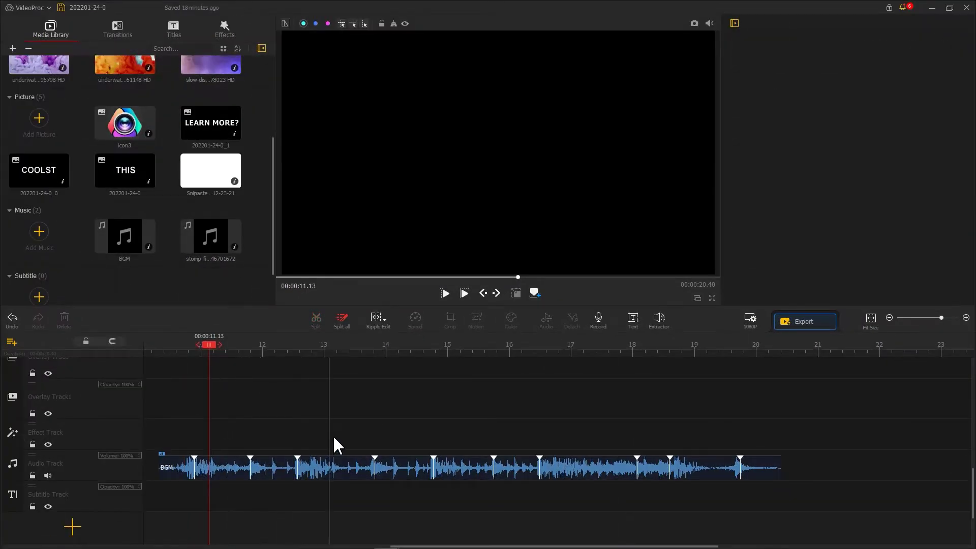
Add a new title in the Tahoma font reading 'Here'.
{"action": "left_click", "coordinate": [631, 321]}
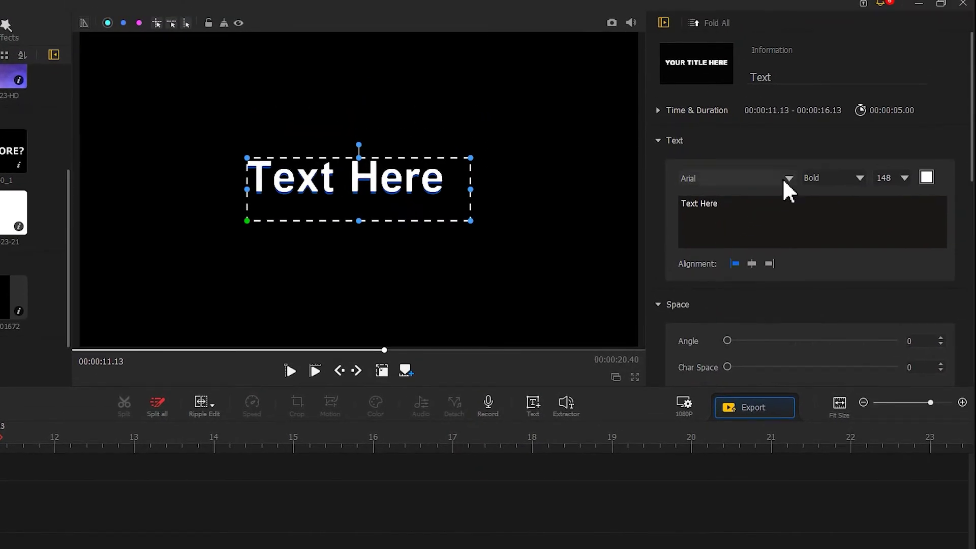
{"action": "left_click", "coordinate": [784, 182]}
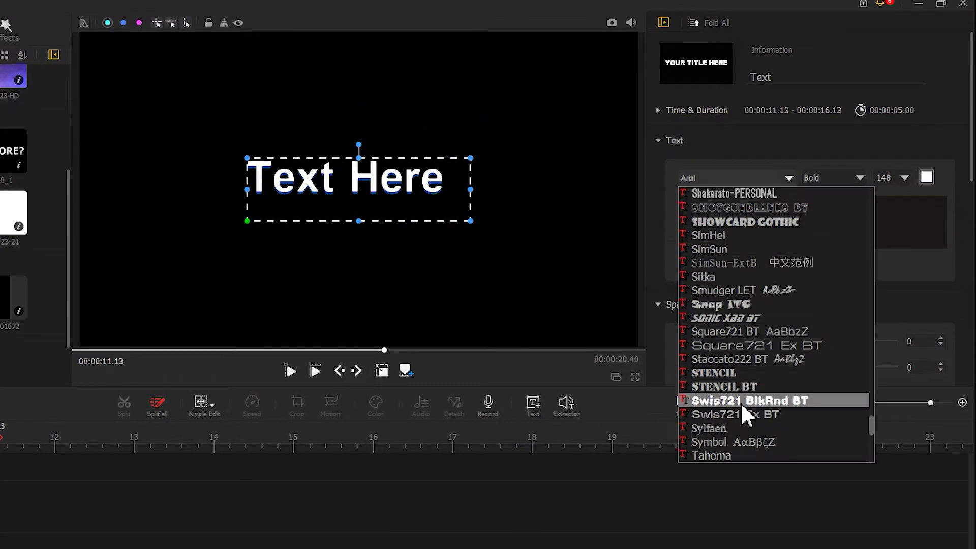
{"action": "left_click", "coordinate": [723, 457]}
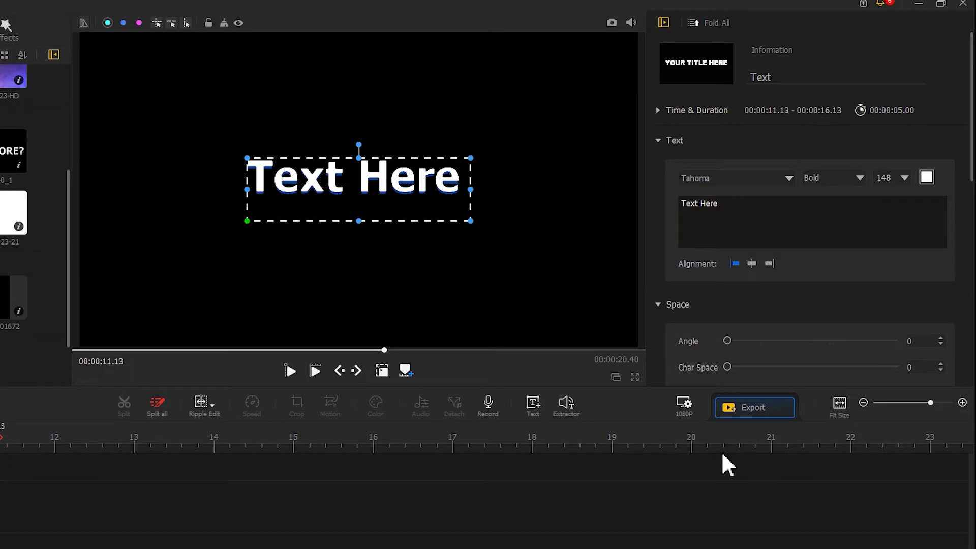
{"action": "key", "text": "ctrl+a"}
{"action": "type", "text": "Here"}
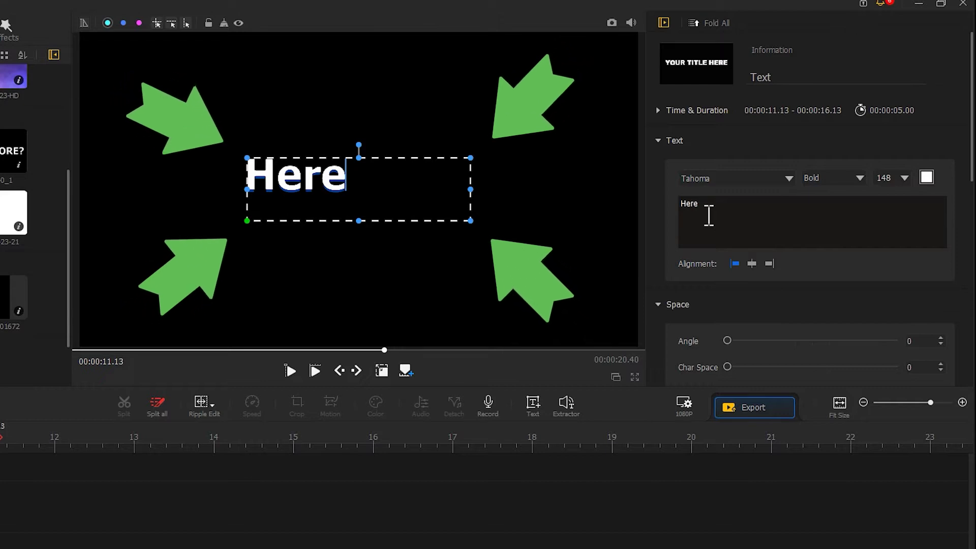
Widen the 'Here' title box and set its Text Shadow Offset to 0.
{"action": "mouse_move", "coordinate": [247, 221]}
{"action": "left_mouse_down"}
{"action": "mouse_move", "coordinate": [166, 274]}
{"action": "mouse_move", "coordinate": [143, 268]}
{"action": "mouse_move", "coordinate": [237, 224]}
{"action": "left_mouse_up"}
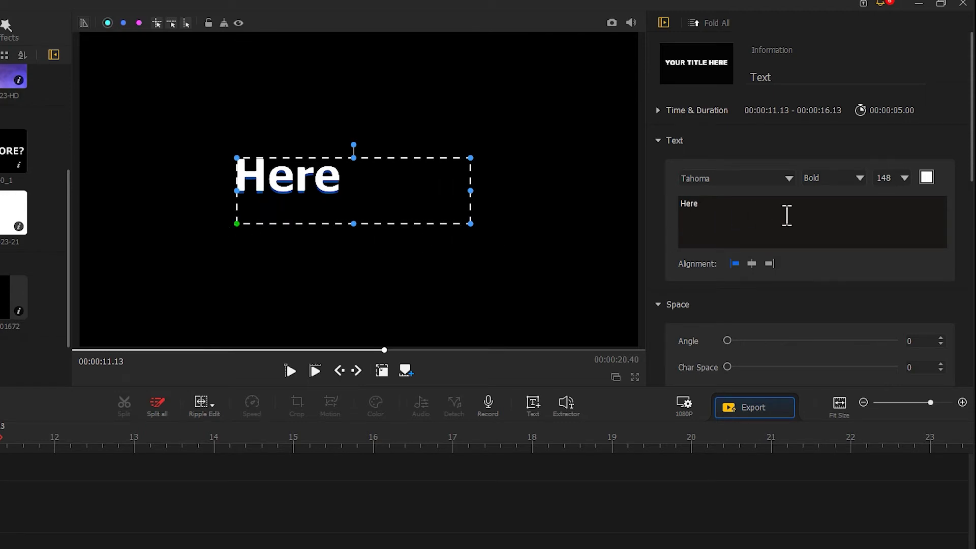
{"action": "scroll", "coordinate": [850, 226], "scroll_direction": "down", "scroll_amount": 6}
{"action": "scroll", "coordinate": [852, 229], "scroll_direction": "down", "scroll_amount": 3}
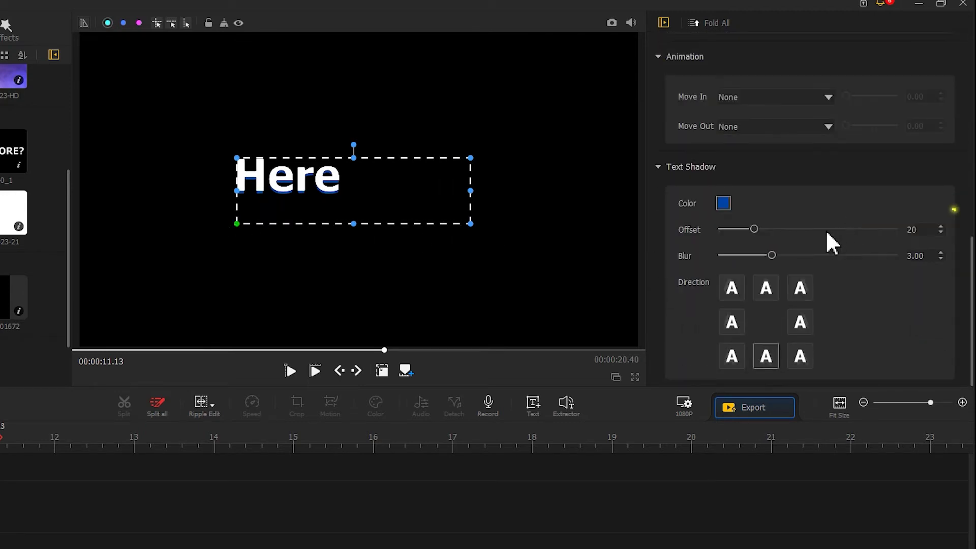
{"action": "left_click_drag", "start_coordinate": [757, 228], "coordinate": [709, 226]}
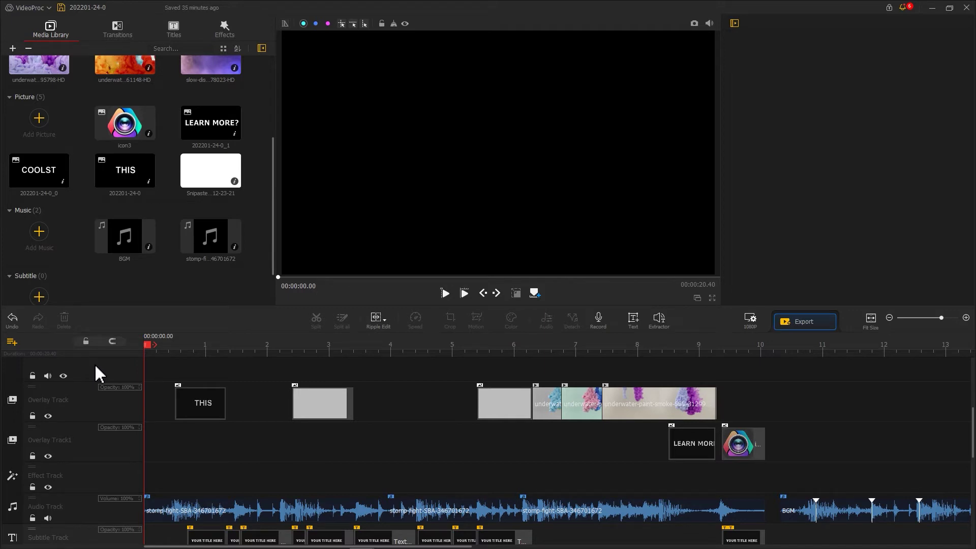
Add a large, shadowless THIS title at 00:00:11.26, shift it right, and snapshot its frame.
{"action": "key", "text": "space"}
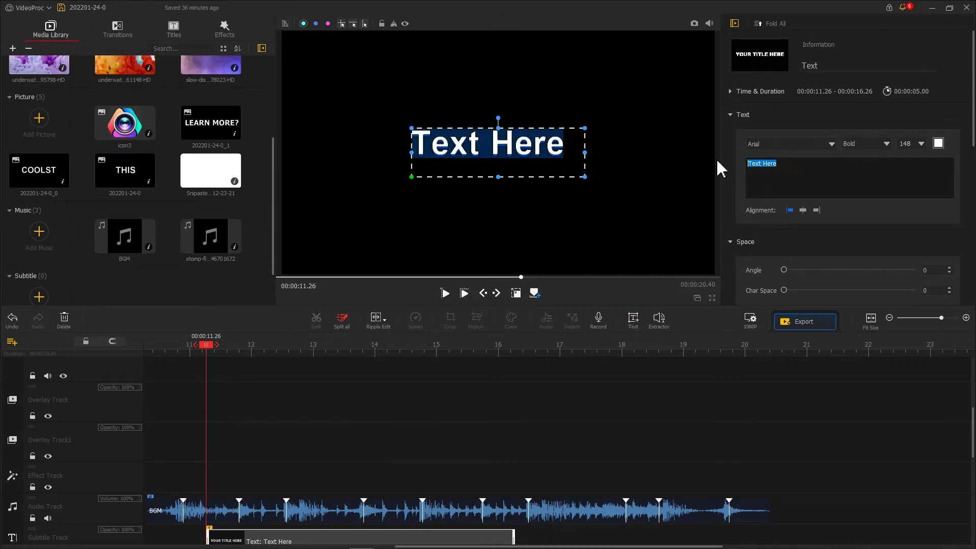
{"action": "type", "text": "THIS"}
{"action": "scroll", "coordinate": [793, 243], "scroll_direction": "down", "scroll_amount": 8}
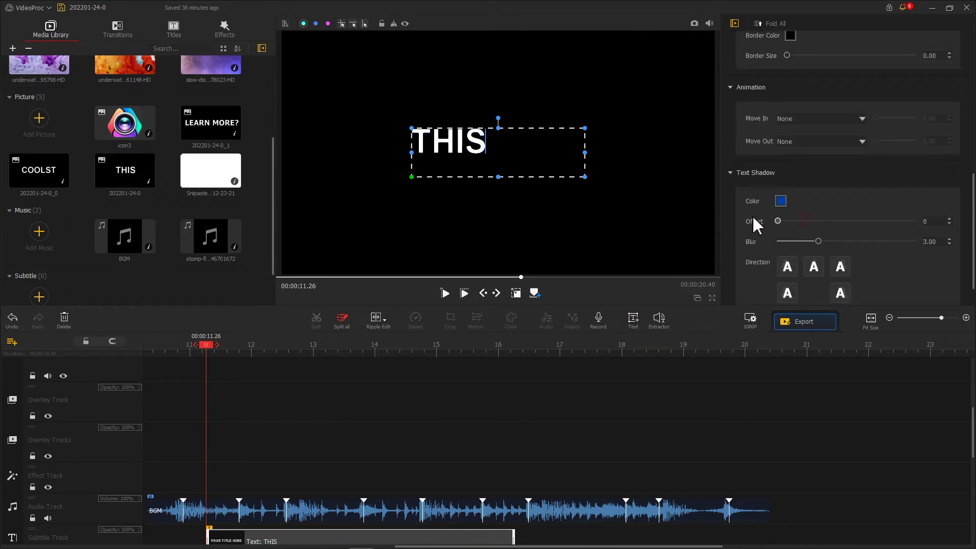
{"action": "left_click_drag", "start_coordinate": [665, 238], "coordinate": [658, 220]}
{"action": "left_click_drag", "start_coordinate": [583, 157], "coordinate": [610, 159]}
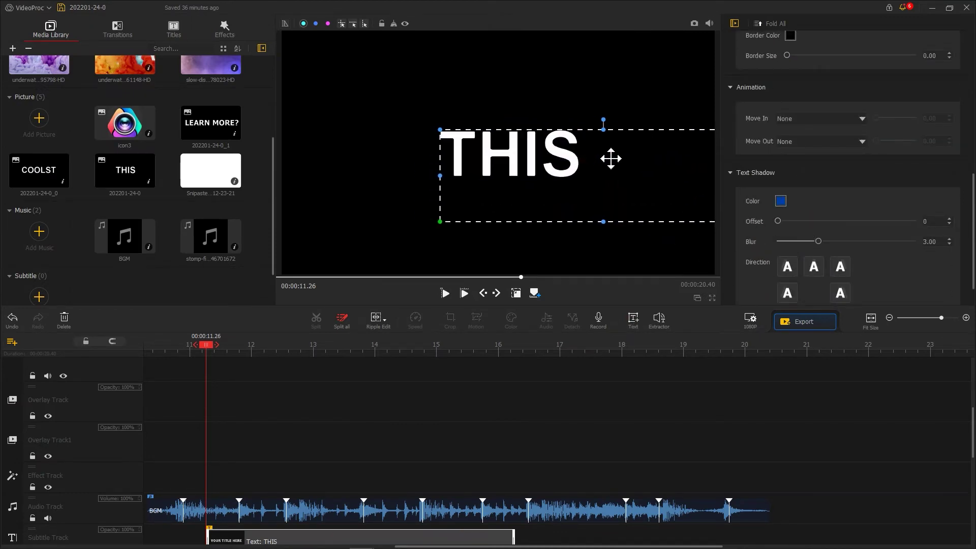
{"action": "left_click", "coordinate": [254, 511]}
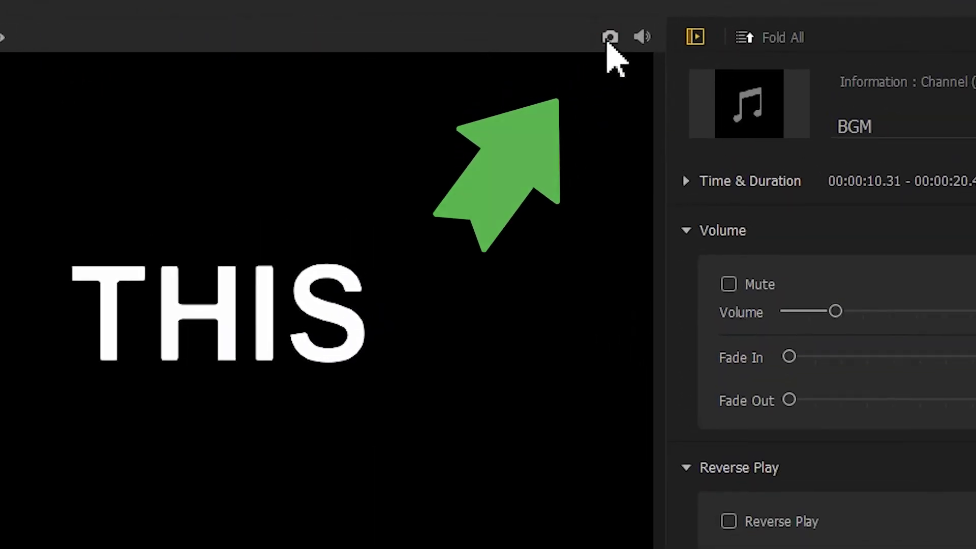
{"action": "left_click", "coordinate": [610, 38]}
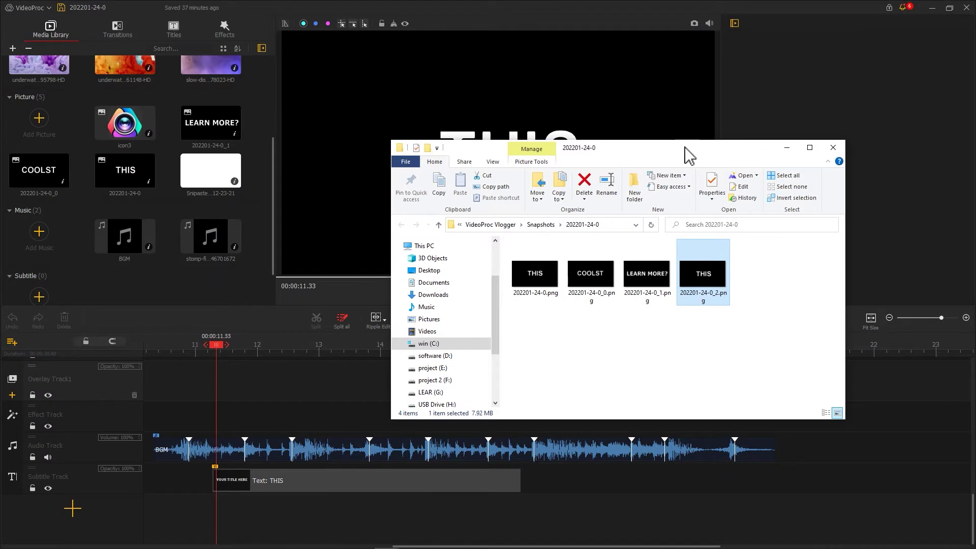
{"action": "left_click_drag", "start_coordinate": [416, 214], "coordinate": [186, 169]}
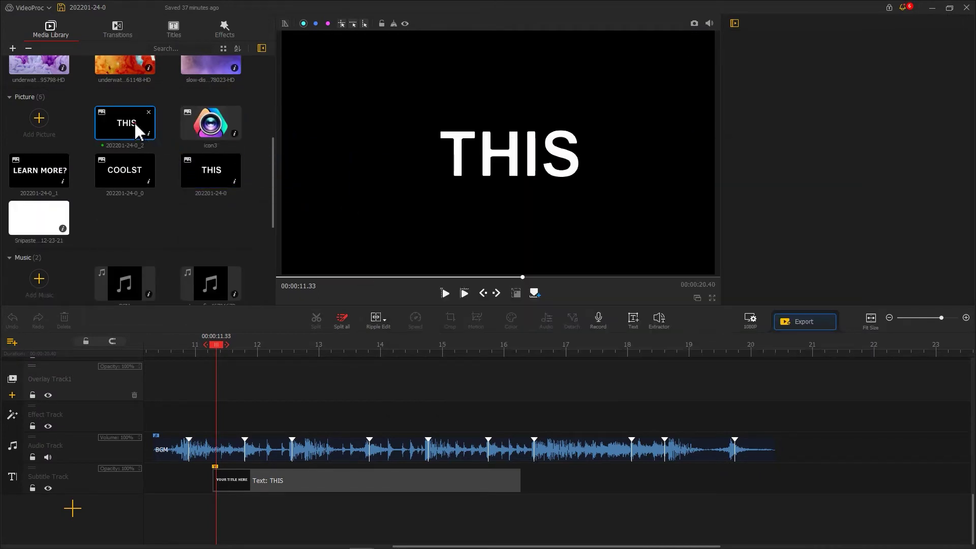
{"action": "left_click_drag", "start_coordinate": [137, 131], "coordinate": [289, 374]}
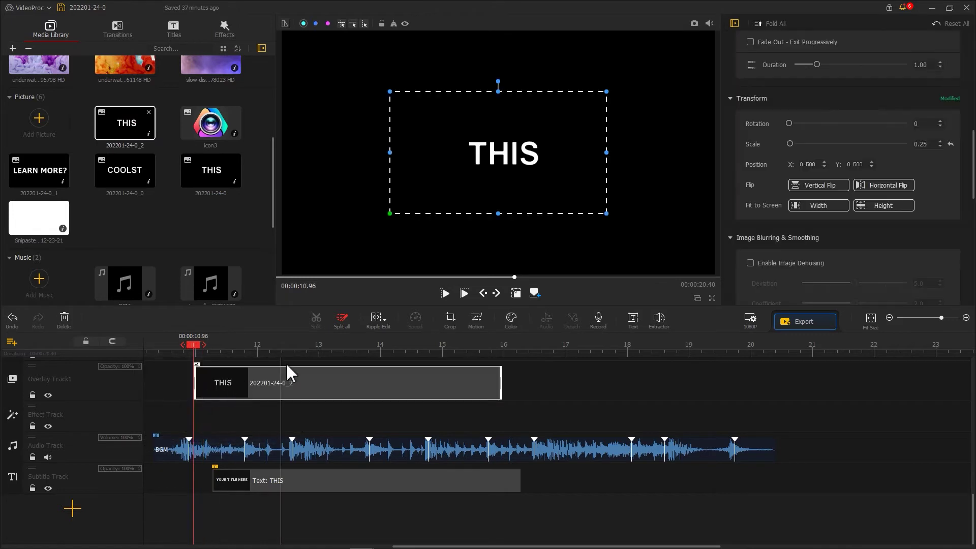
{"action": "left_click", "coordinate": [819, 206]}
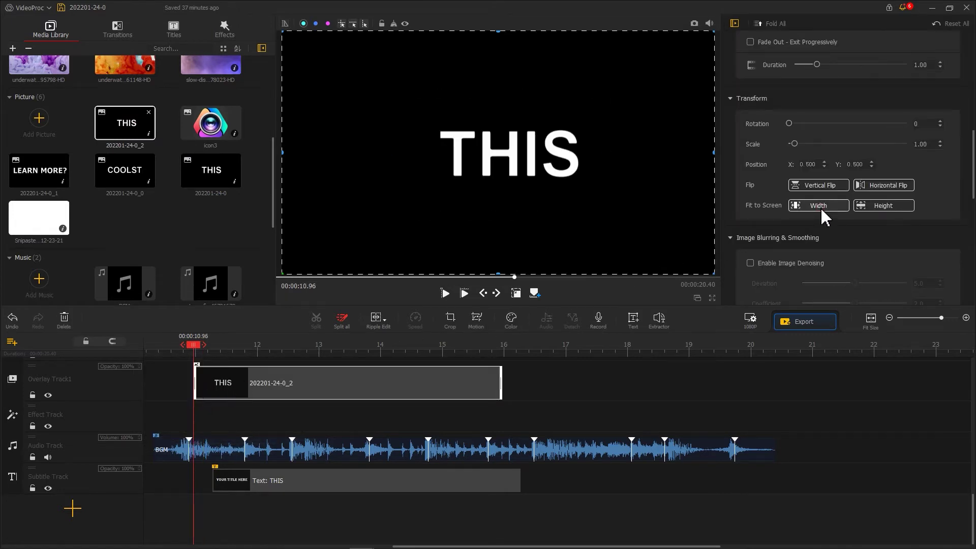
Keyframe the THIS overlay to zoom from a 151x85 close-up out to the full 1920x1080 frame.
{"action": "left_click", "coordinate": [478, 320]}
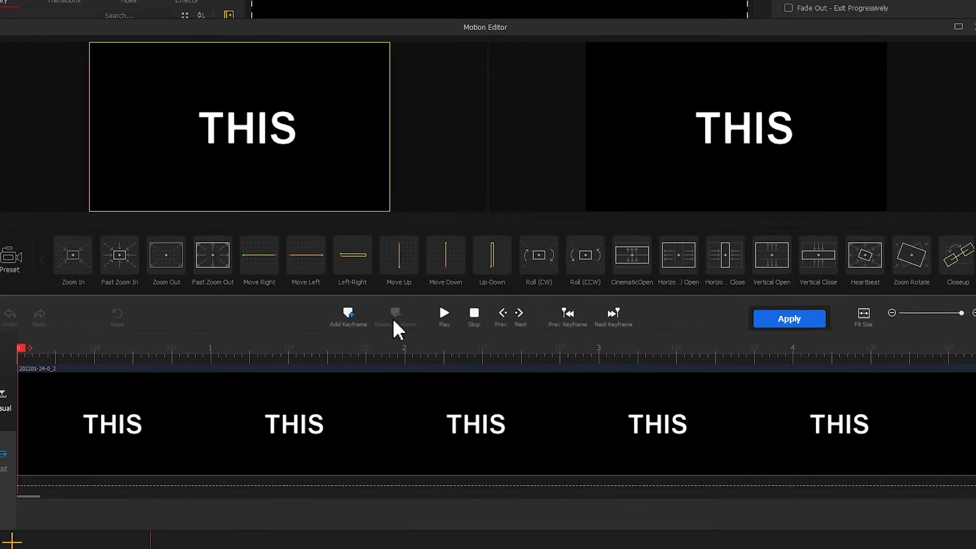
{"action": "left_click", "coordinate": [361, 315]}
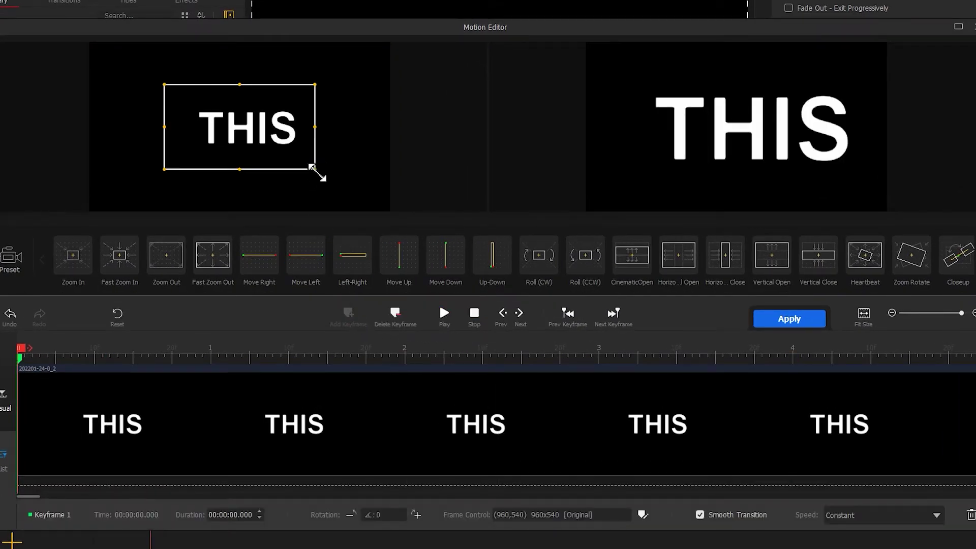
{"action": "left_click_drag", "start_coordinate": [315, 169], "coordinate": [250, 127]}
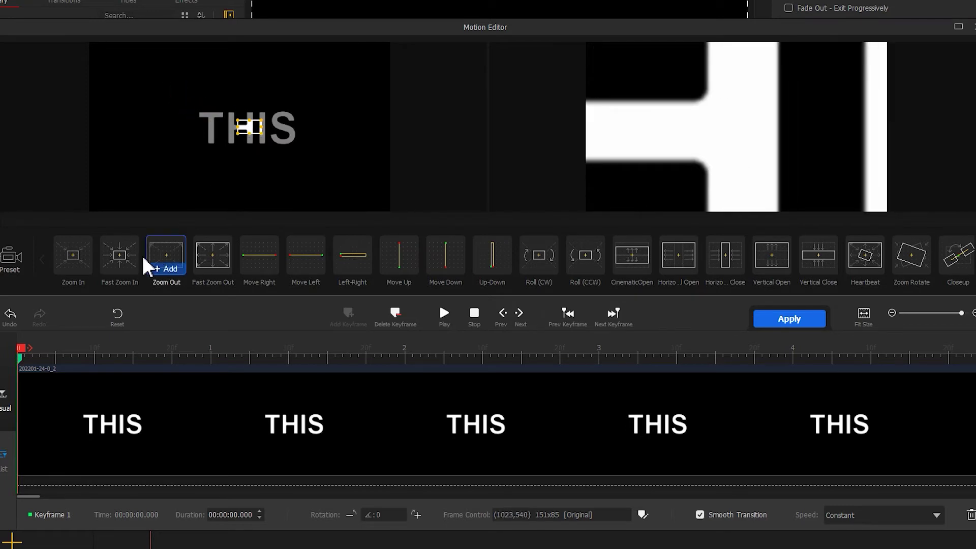
{"action": "left_click_drag", "start_coordinate": [20, 351], "coordinate": [27, 353]}
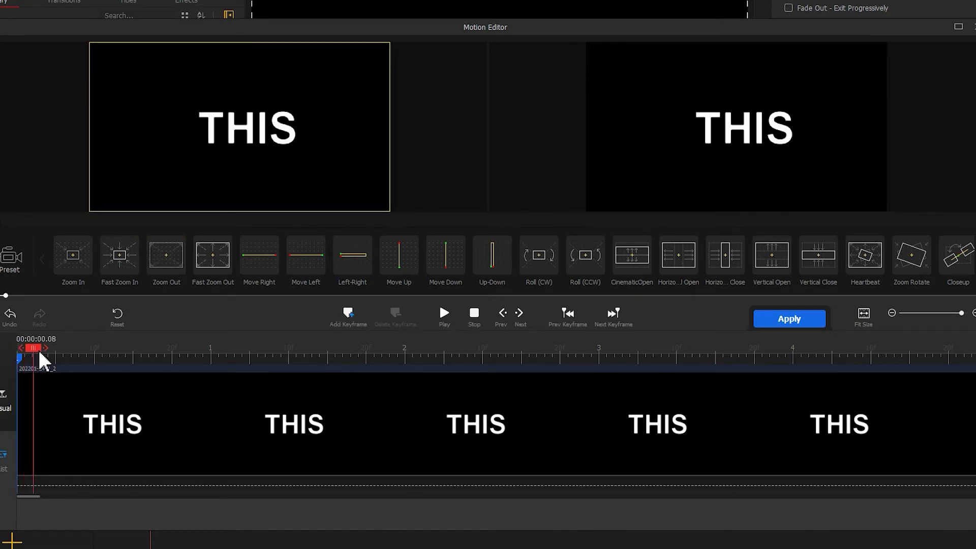
{"action": "left_click", "coordinate": [349, 314]}
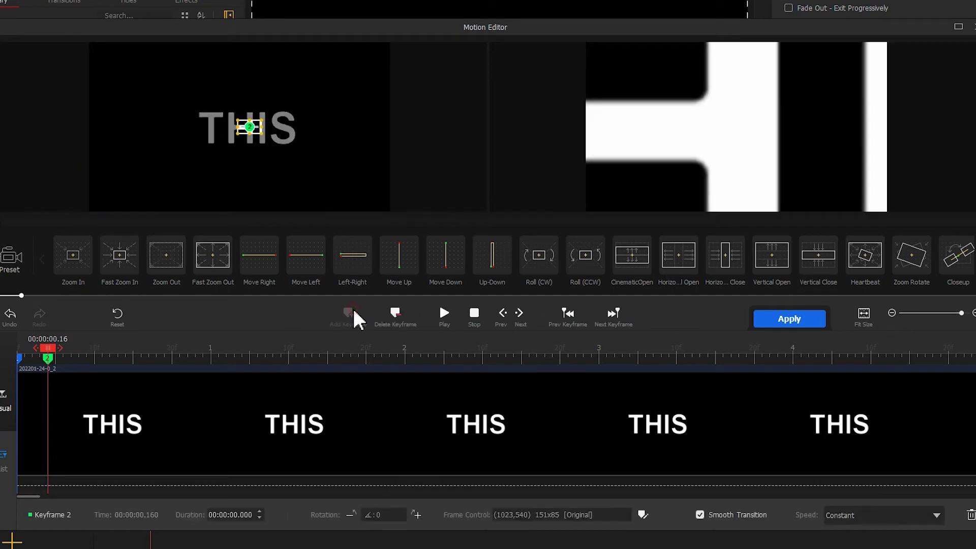
{"action": "left_click_drag", "start_coordinate": [261, 134], "coordinate": [376, 200]}
{"action": "left_click_drag", "start_coordinate": [242, 122], "coordinate": [94, 45]}
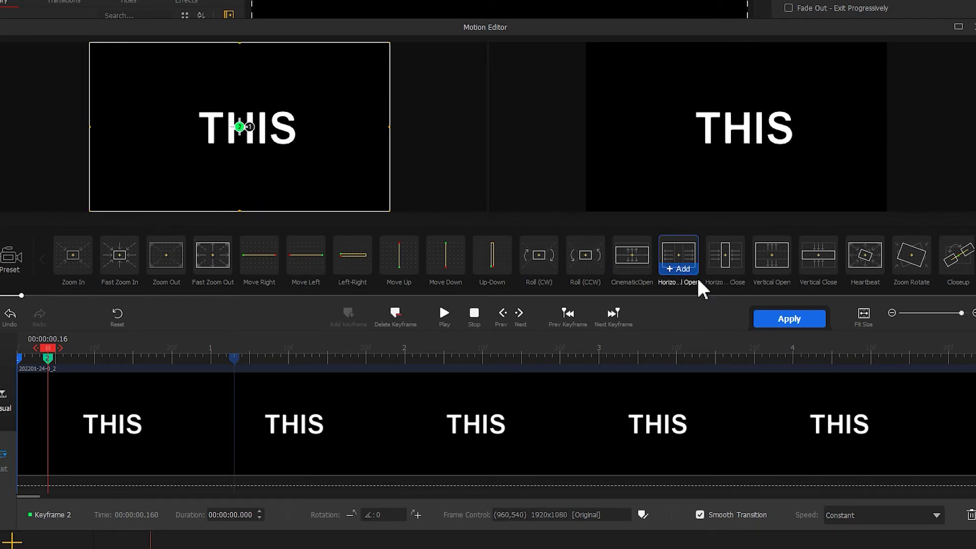
{"action": "left_click", "coordinate": [790, 319]}
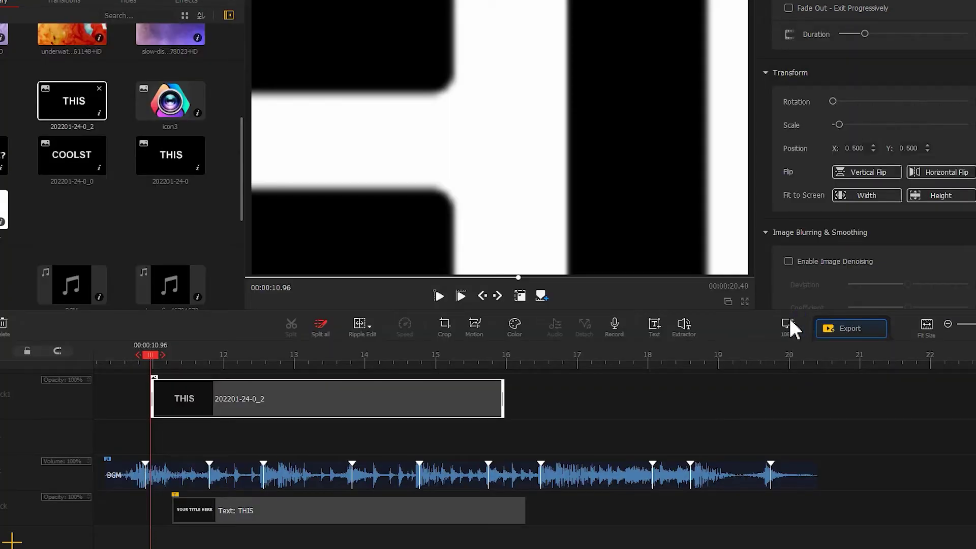
Preview the zoom, then add white picture.png to the overlay track, fitted to the frame.
{"action": "key", "text": "space"}
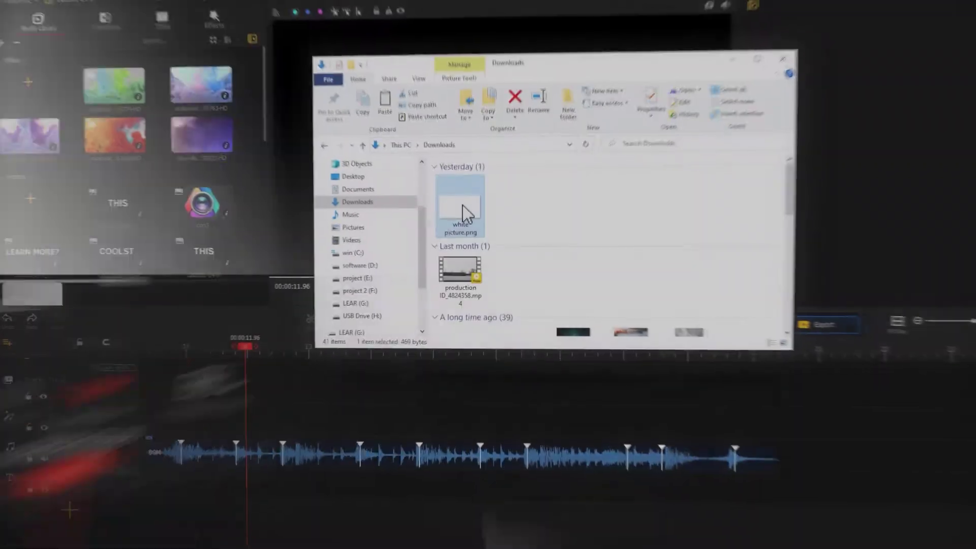
{"action": "left_click_drag", "start_coordinate": [461, 211], "coordinate": [230, 430]}
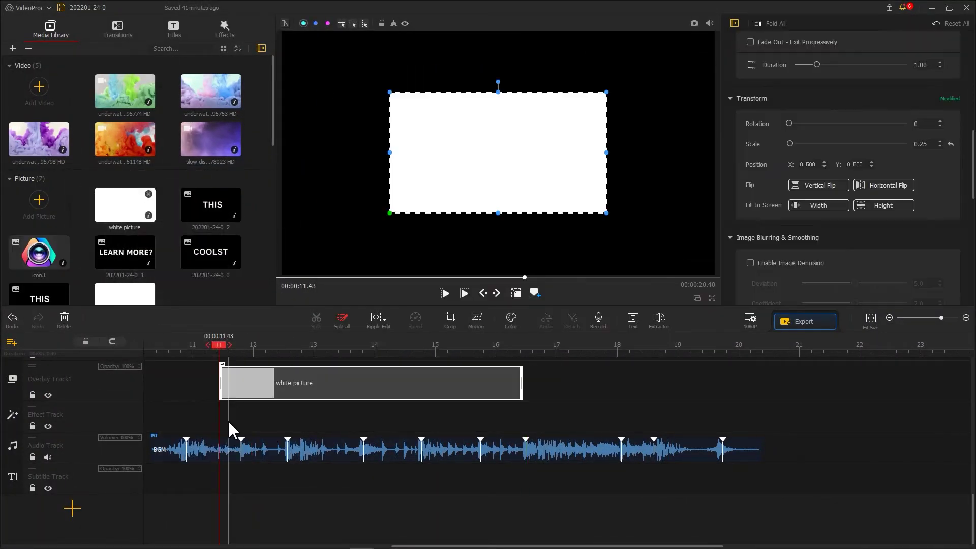
{"action": "left_click", "coordinate": [813, 208]}
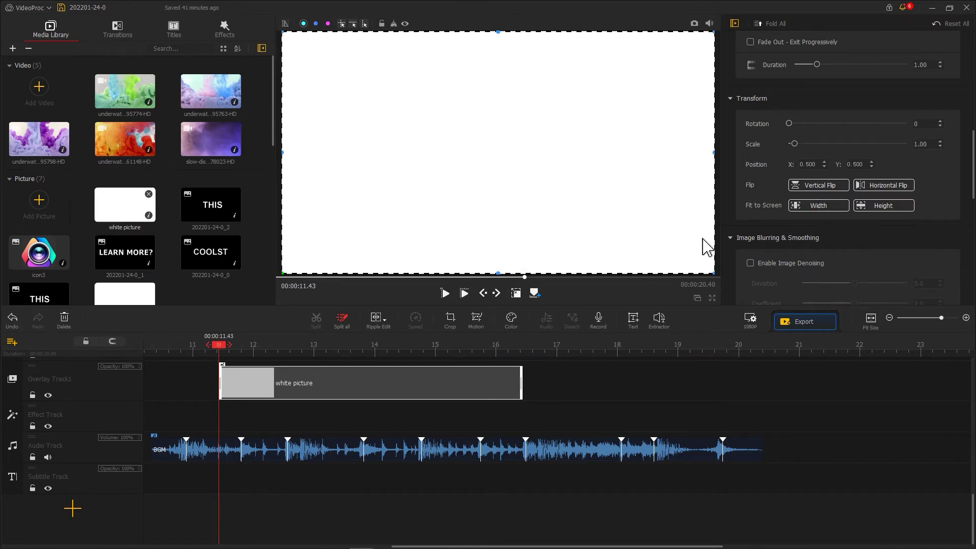
Add a black VIDEOPROC title and enlarge it across the white frame.
{"action": "left_click", "coordinate": [633, 319]}
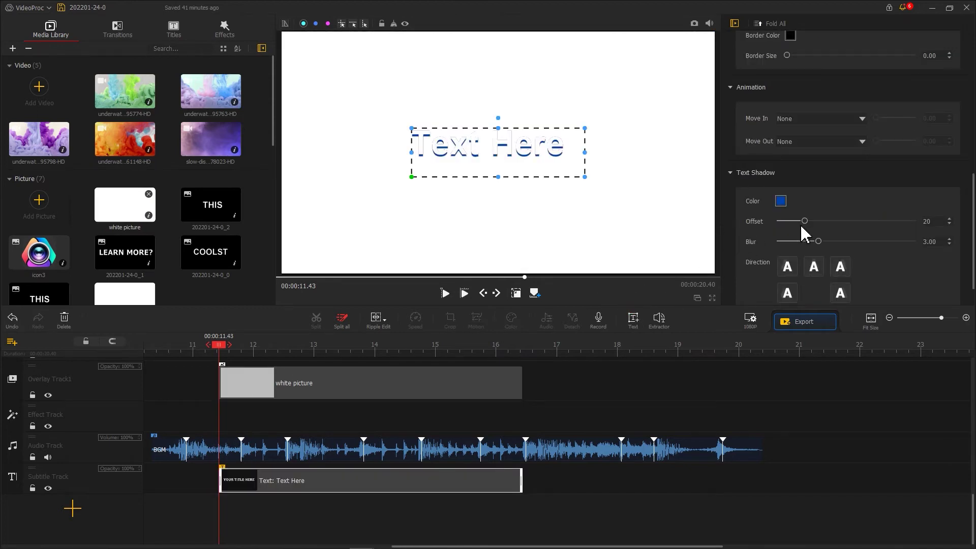
{"action": "scroll", "coordinate": [802, 224], "scroll_direction": "up", "scroll_amount": 10}
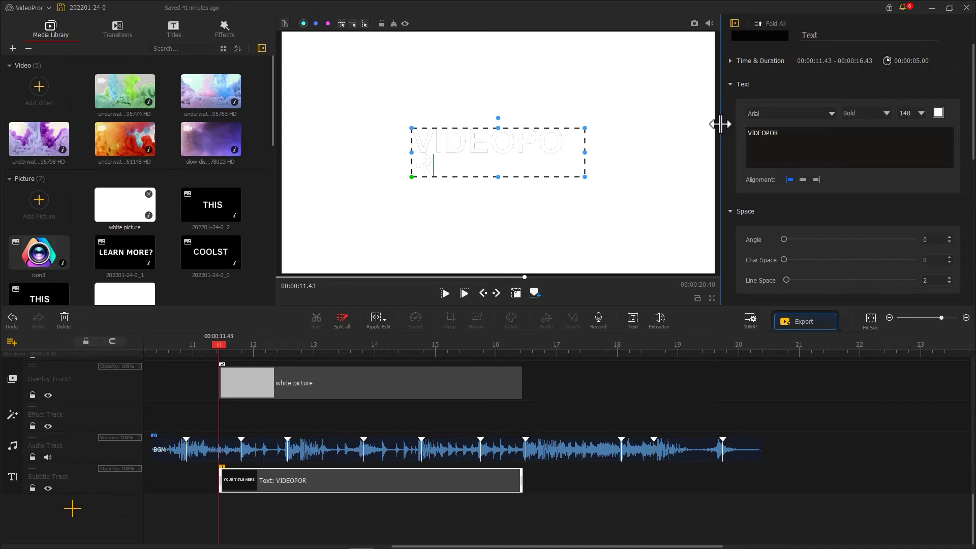
{"action": "left_click", "coordinate": [938, 112]}
{"action": "left_click", "coordinate": [417, 217]}
{"action": "left_click", "coordinate": [488, 291]}
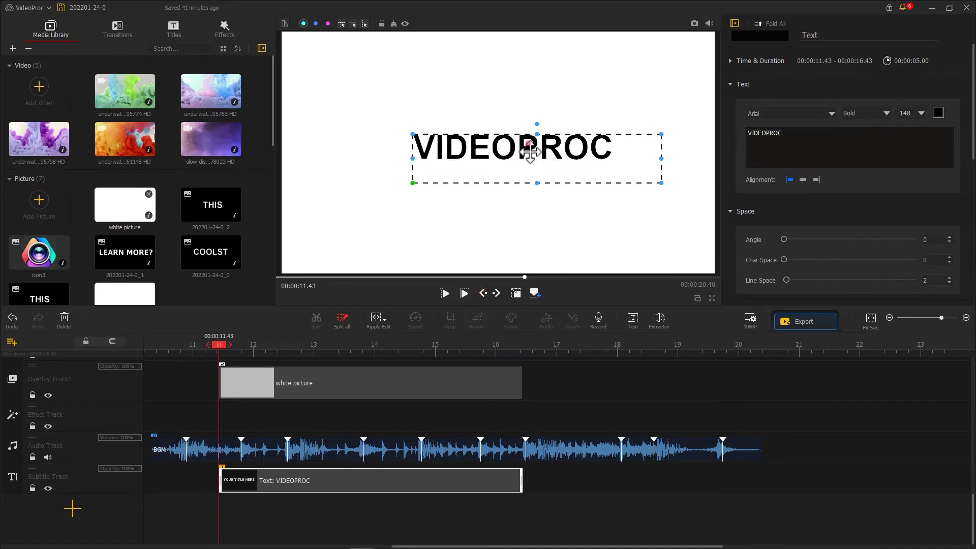
{"action": "left_click_drag", "start_coordinate": [413, 182], "coordinate": [369, 201]}
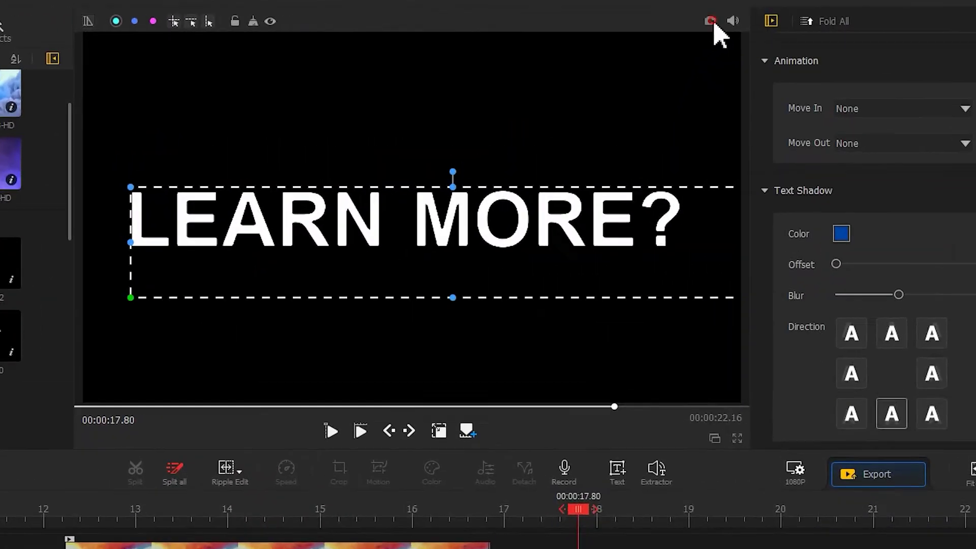
Snapshot the LEARN MORE? frame, import it, and place it on a new Overlay Track2.
{"action": "left_click", "coordinate": [696, 23]}
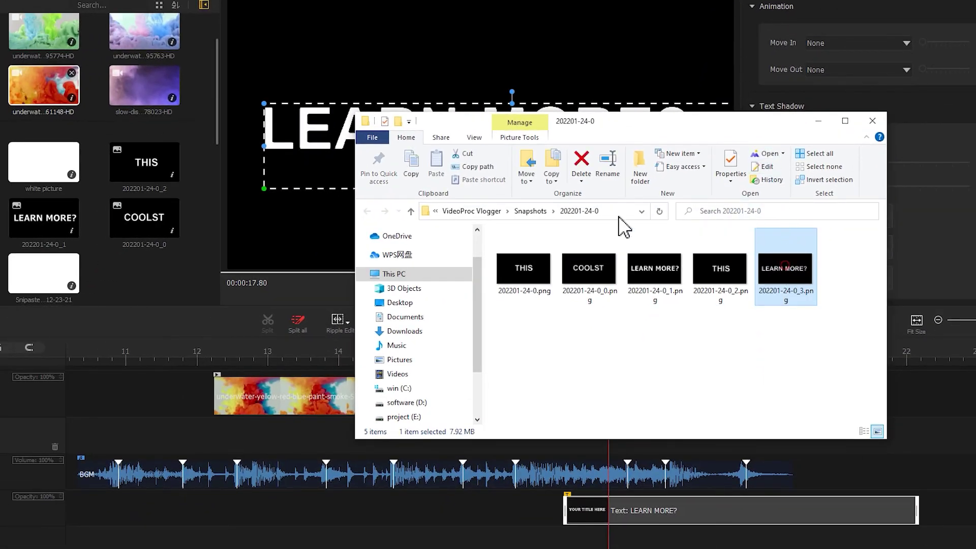
{"action": "left_click_drag", "start_coordinate": [785, 269], "coordinate": [130, 191]}
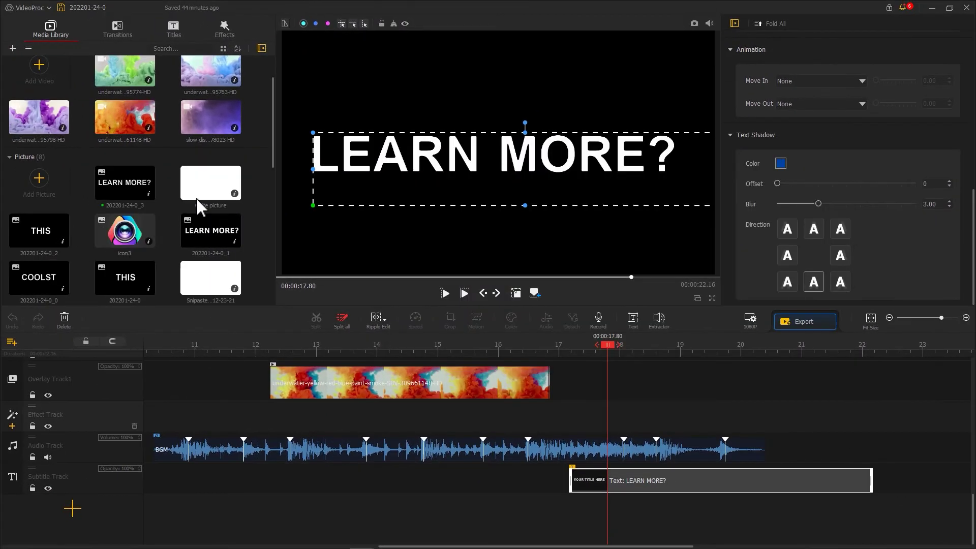
{"action": "left_click", "coordinate": [277, 414]}
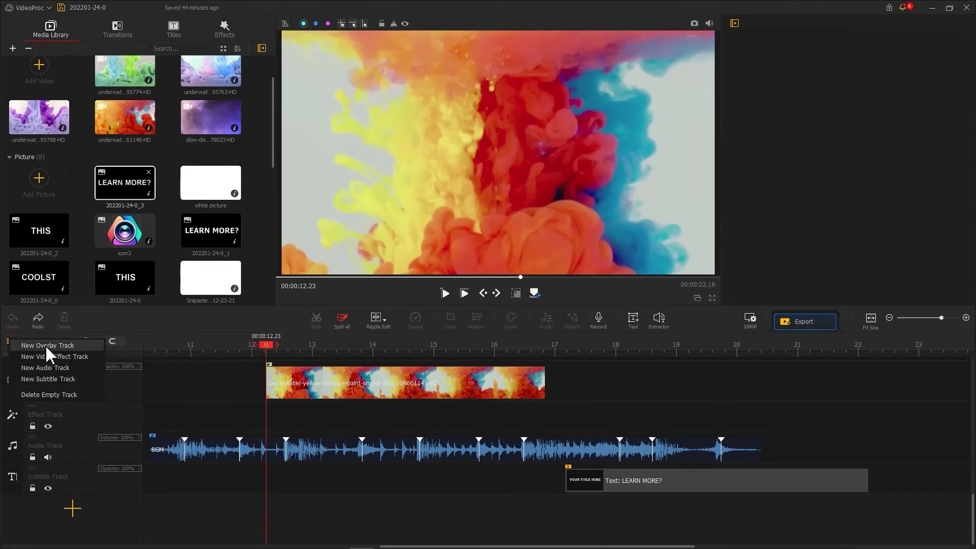
{"action": "left_click", "coordinate": [46, 347]}
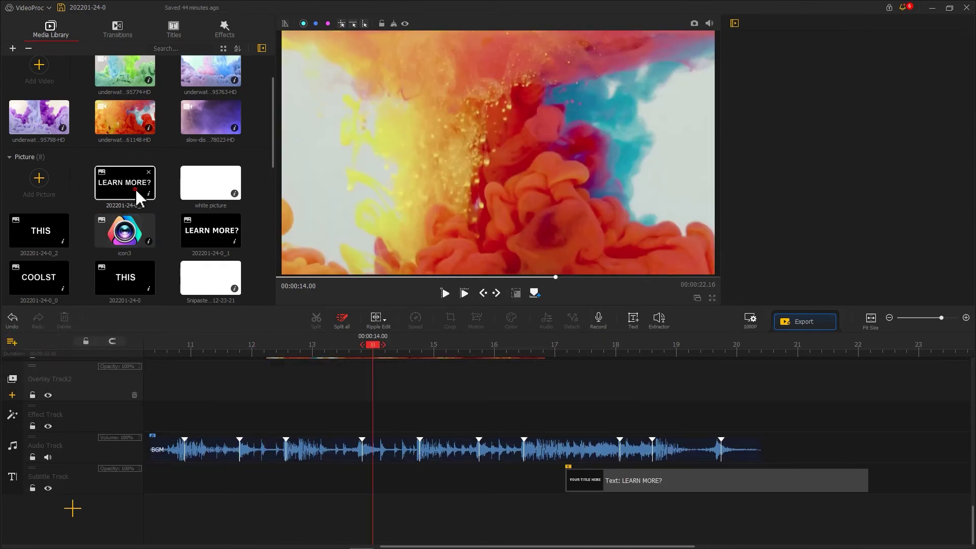
{"action": "left_click_drag", "start_coordinate": [135, 192], "coordinate": [378, 412]}
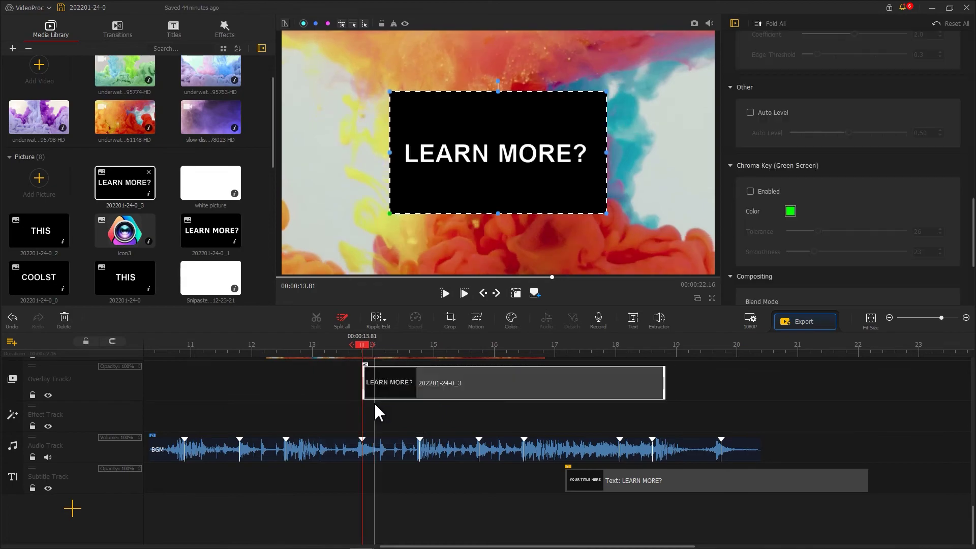
Set the LEARN MORE? picture's blend mode to Darken so the smoke shows through the letters.
{"action": "scroll", "coordinate": [830, 163], "scroll_direction": "up", "scroll_amount": 5}
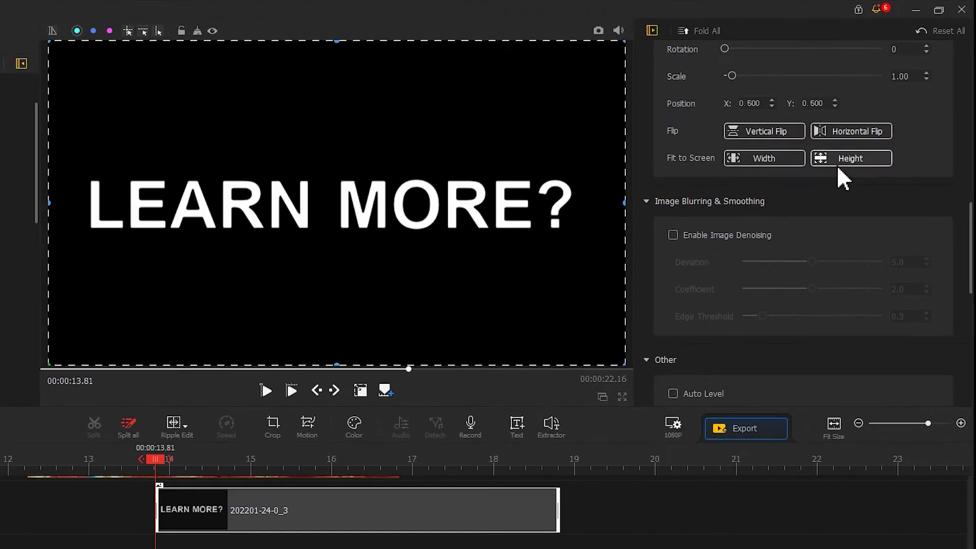
{"action": "scroll", "coordinate": [873, 138], "scroll_direction": "down", "scroll_amount": 5}
{"action": "scroll", "coordinate": [816, 216], "scroll_direction": "down", "scroll_amount": 5}
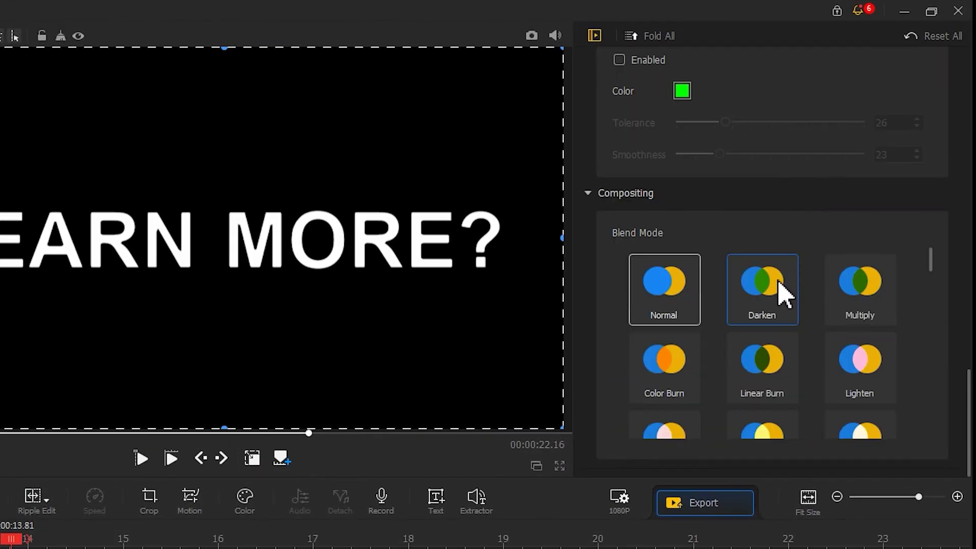
{"action": "left_click", "coordinate": [782, 297]}
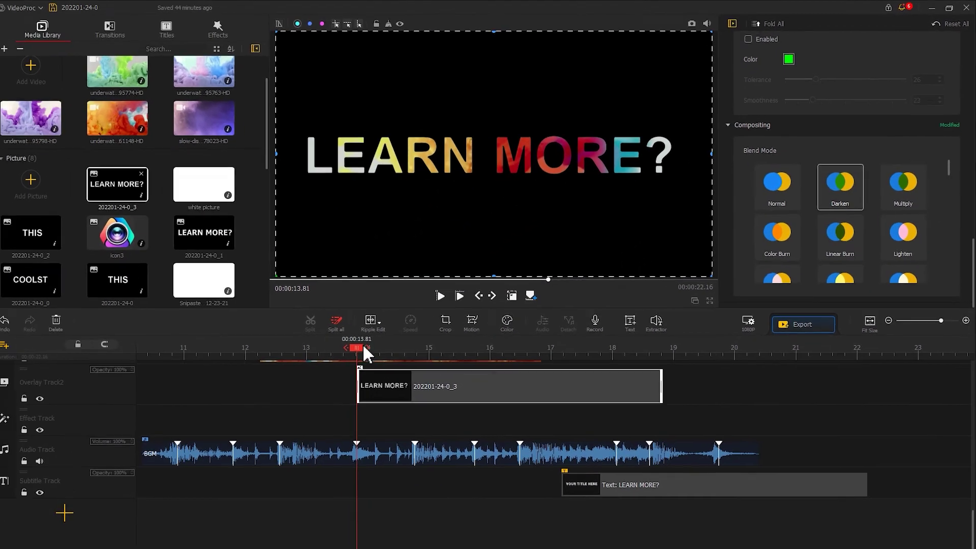
{"action": "left_click_drag", "start_coordinate": [18, 545], "coordinate": [0, 548]}
{"action": "key", "text": "space"}
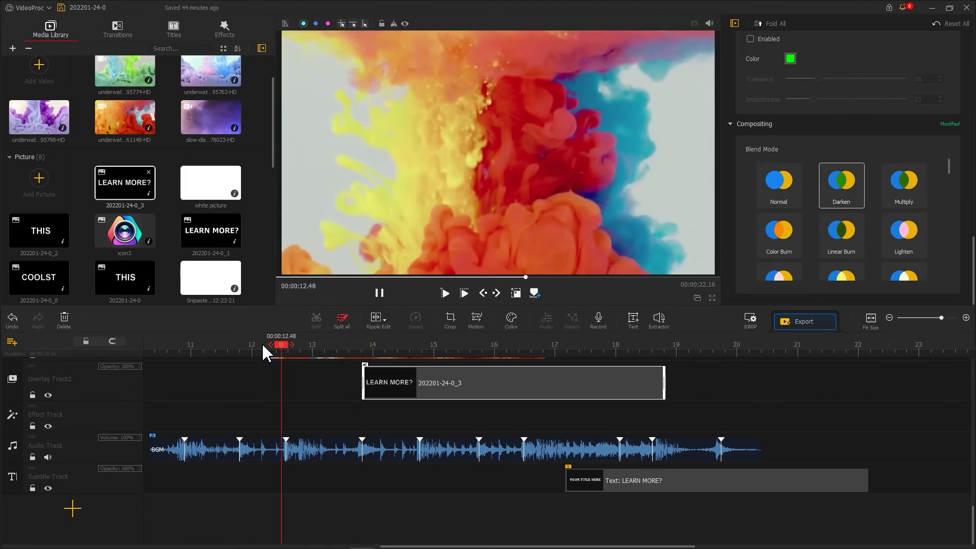